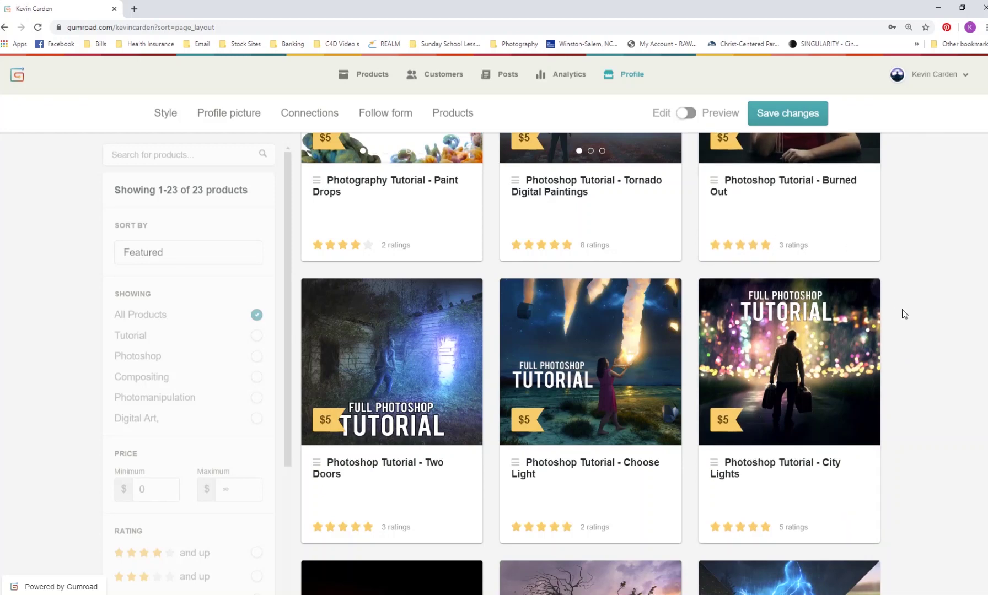
- Browse the Gumroad tutorial product grid, then bring the Photoshop composite to the front
{"action": "scroll", "coordinate": [889, 323], "scroll_direction": "up", "scroll_amount": 6}
{"action": "scroll", "coordinate": [889, 325], "scroll_direction": "down", "scroll_amount": 9}
{"action": "scroll", "coordinate": [889, 323], "scroll_direction": "down", "scroll_amount": 10}
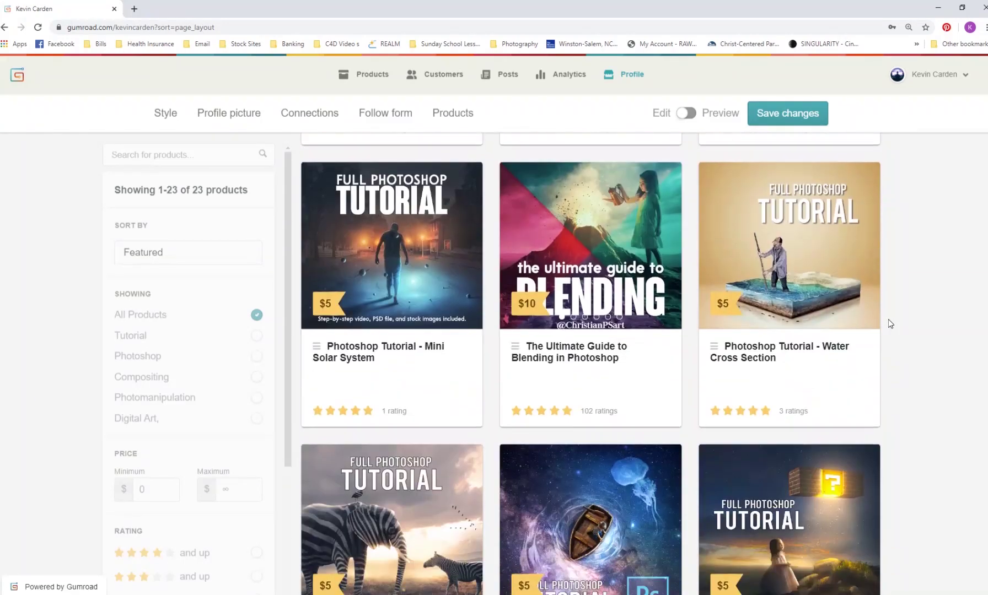
{"action": "scroll", "coordinate": [889, 325], "scroll_direction": "down", "scroll_amount": 4}
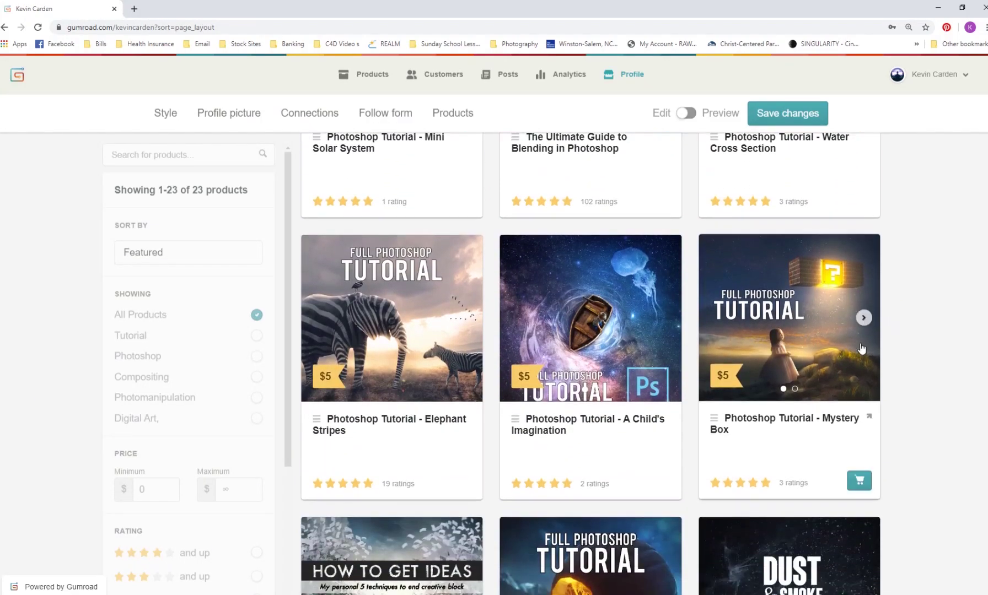
{"action": "scroll", "coordinate": [883, 331], "scroll_direction": "up", "scroll_amount": 6}
{"action": "scroll", "coordinate": [862, 349], "scroll_direction": "up", "scroll_amount": 10}
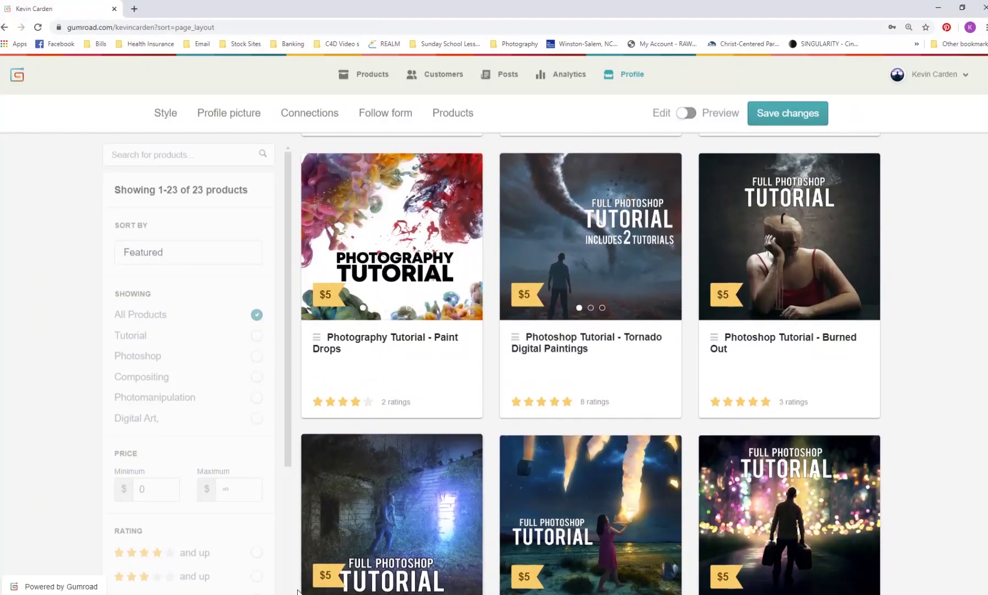
{"action": "left_click", "coordinate": [311, 551]}
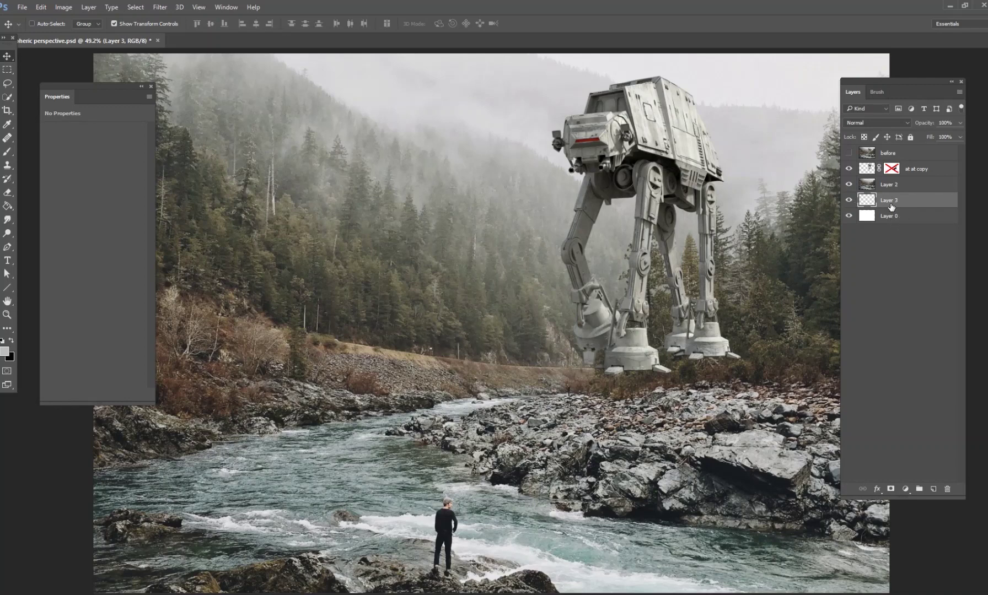
{"action": "left_click", "coordinate": [849, 169]}
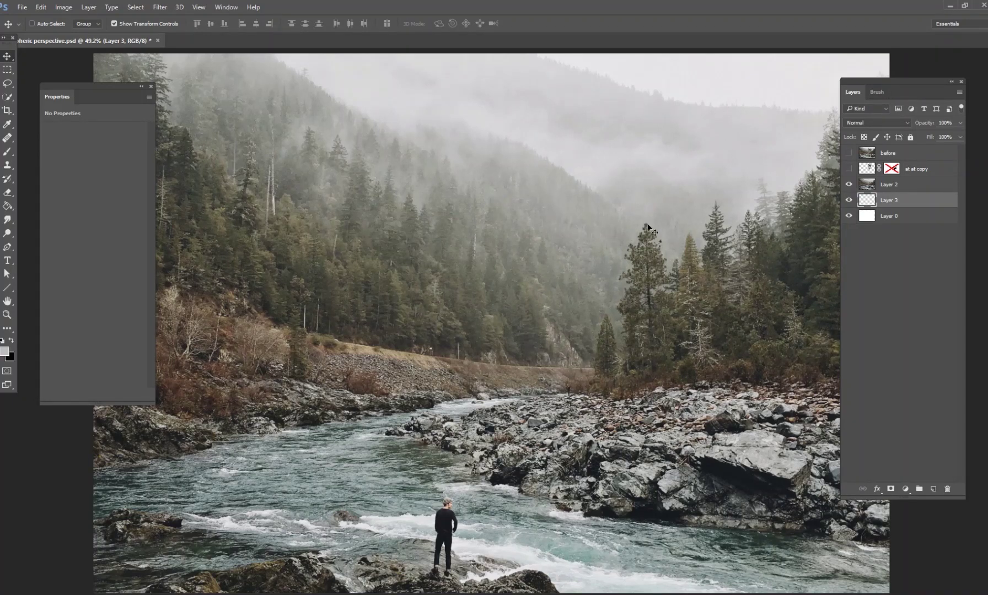
{"action": "left_click", "coordinate": [849, 169]}
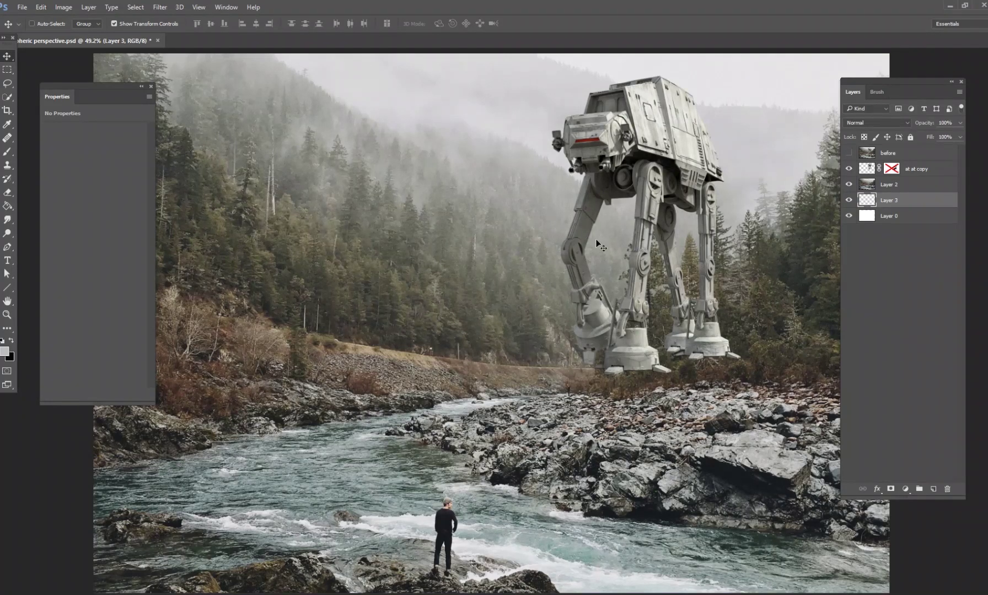
- Enable the 'at at copy' layer mask to hide the legs behind the trees, and add an empty layer above it
{"action": "right_click", "coordinate": [893, 174]}
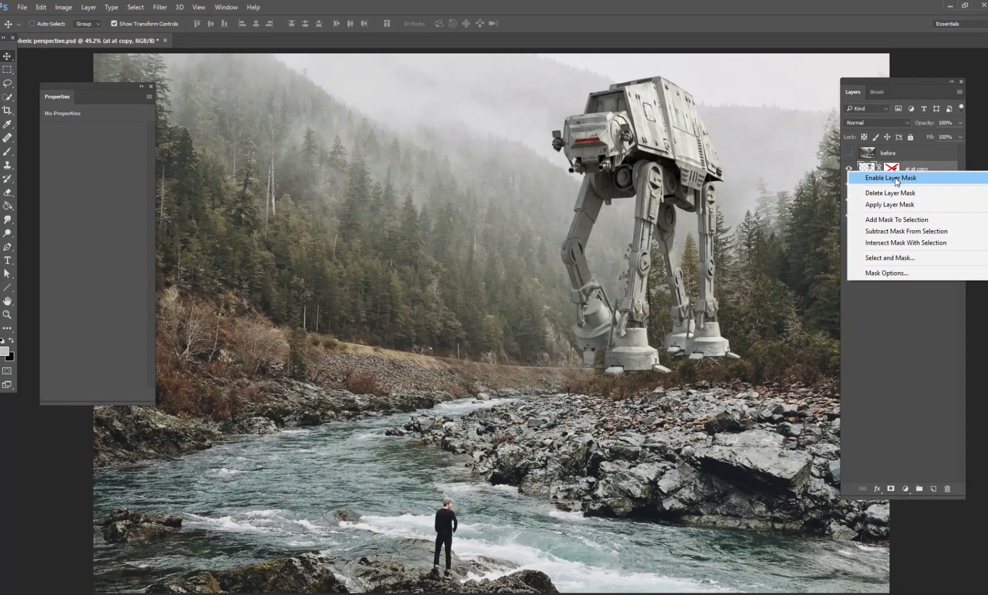
{"action": "left_click", "coordinate": [895, 177]}
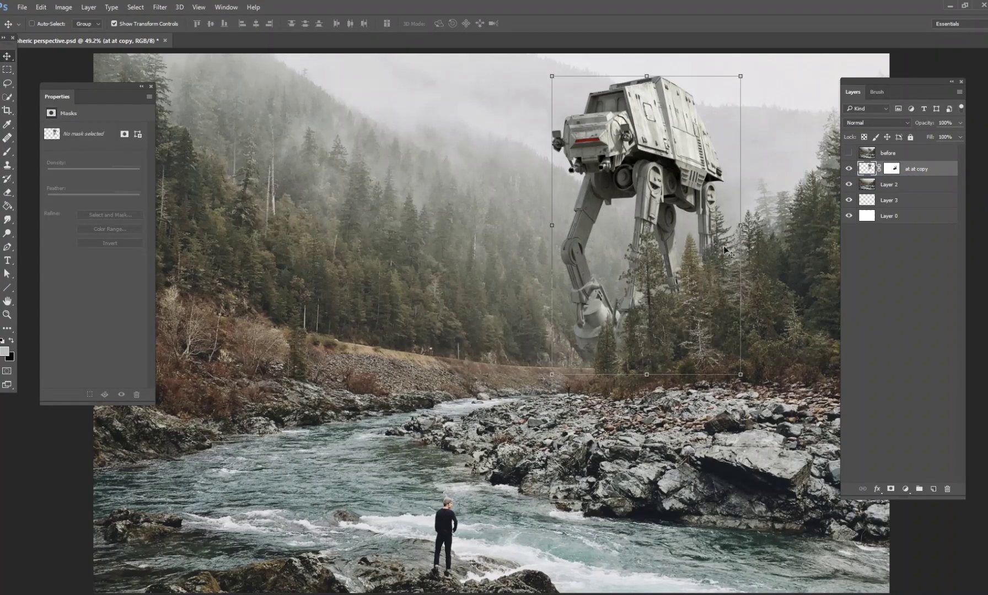
{"action": "left_click", "coordinate": [888, 218]}
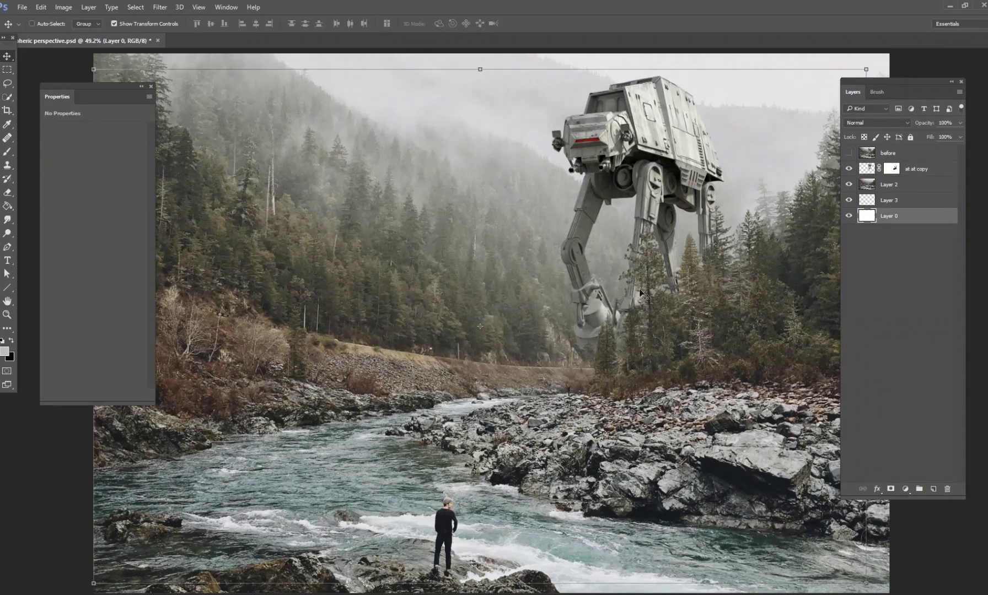
{"action": "left_click", "coordinate": [894, 202]}
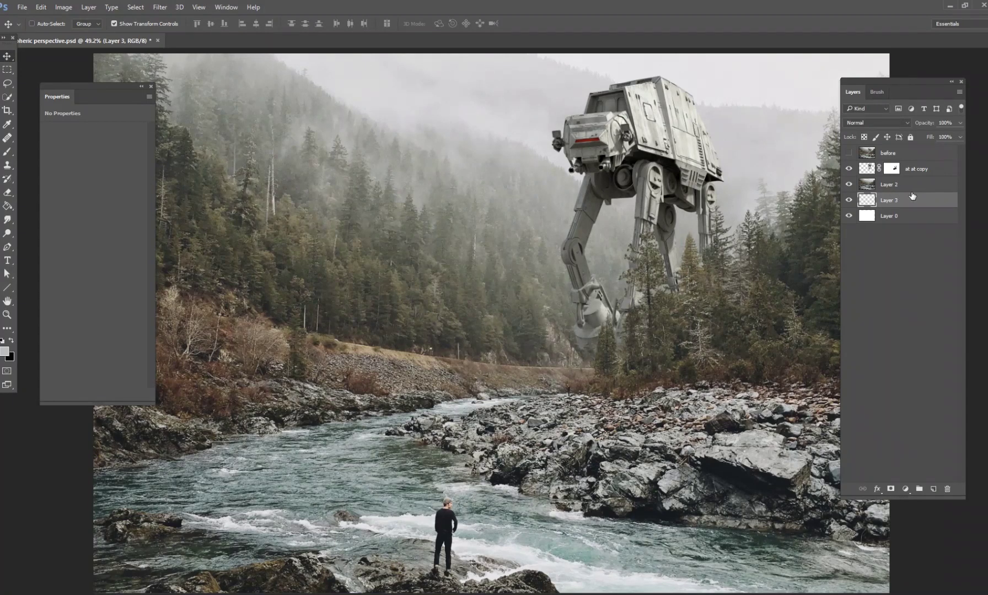
{"action": "left_click", "coordinate": [912, 172]}
{"action": "left_click", "coordinate": [933, 489]}
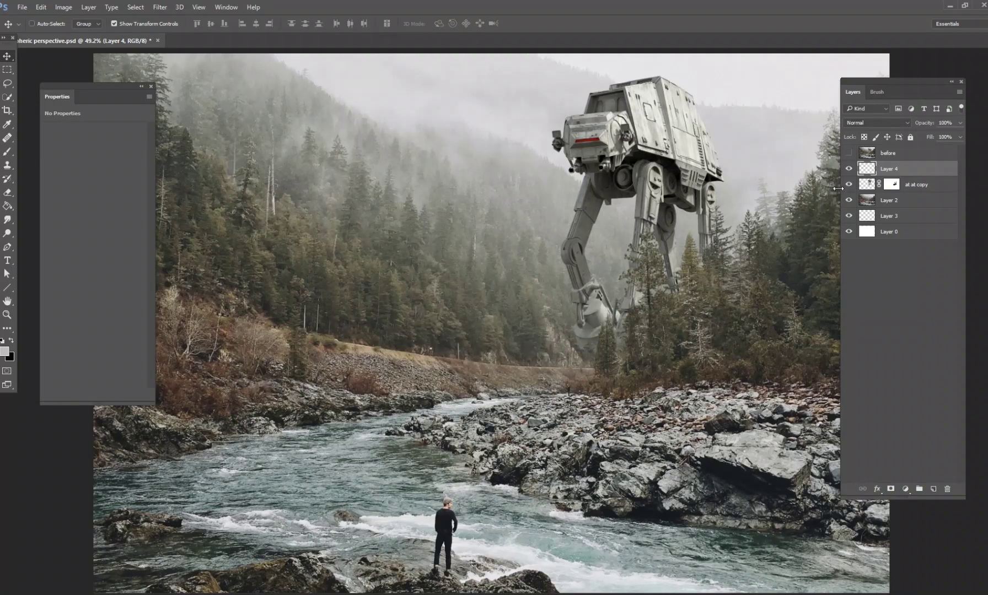
- Hide and reshow the 'at at copy' walker to compare the valley, then pick the Brush tool
{"action": "left_click", "coordinate": [848, 184]}
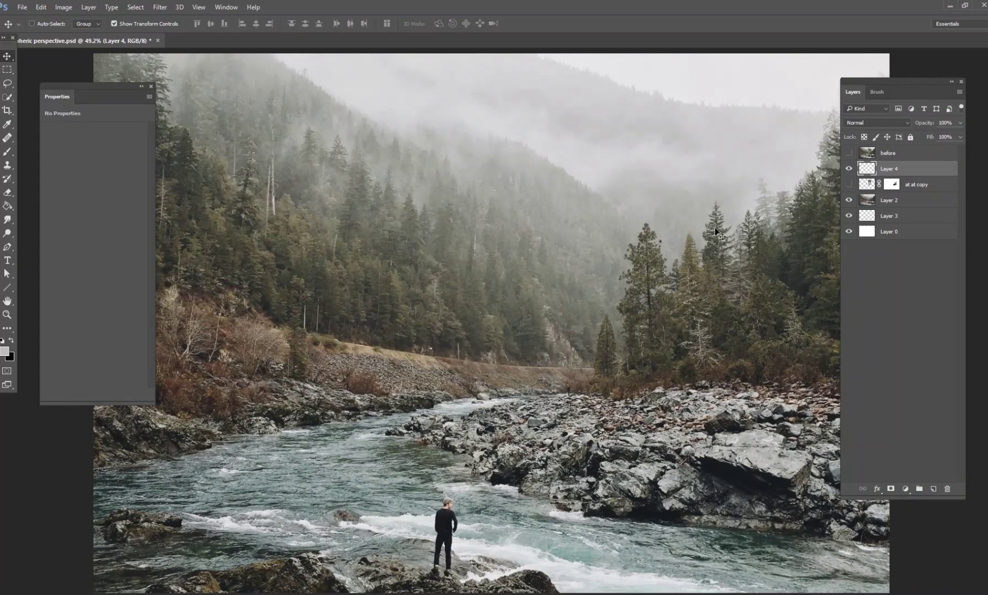
{"action": "left_click", "coordinate": [850, 185]}
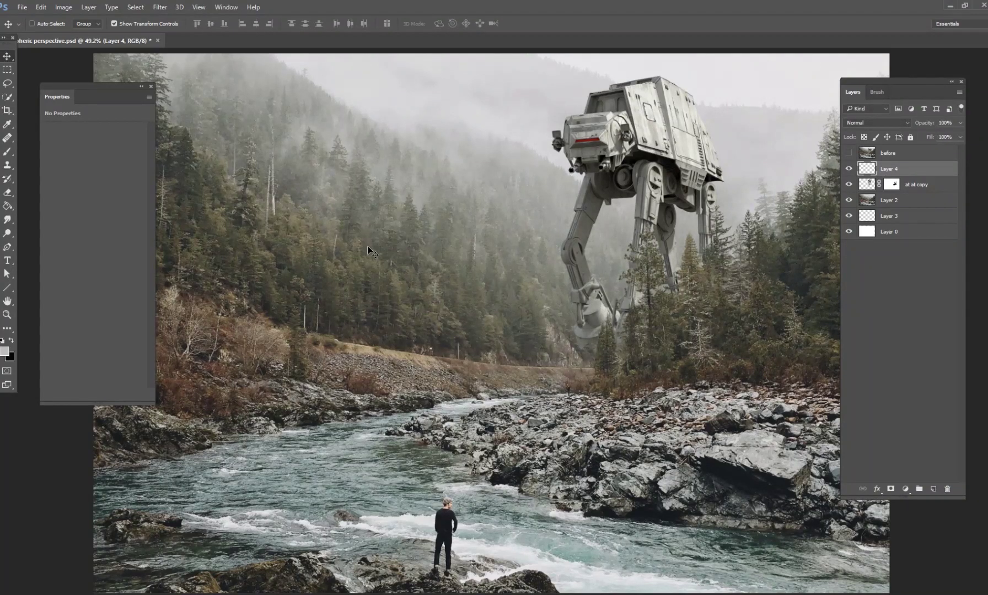
{"action": "left_click", "coordinate": [7, 151]}
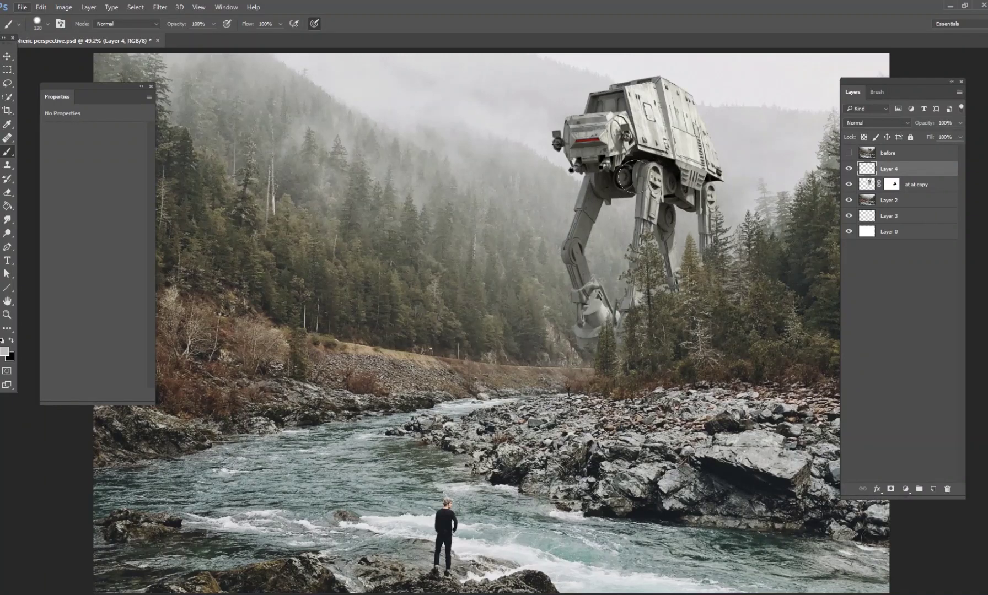
- Sample the hillside's hazy grey-green and paint it over the entire walker on Layer 4
{"action": "left_click_drag", "start_coordinate": [409, 267], "coordinate": [420, 260]}
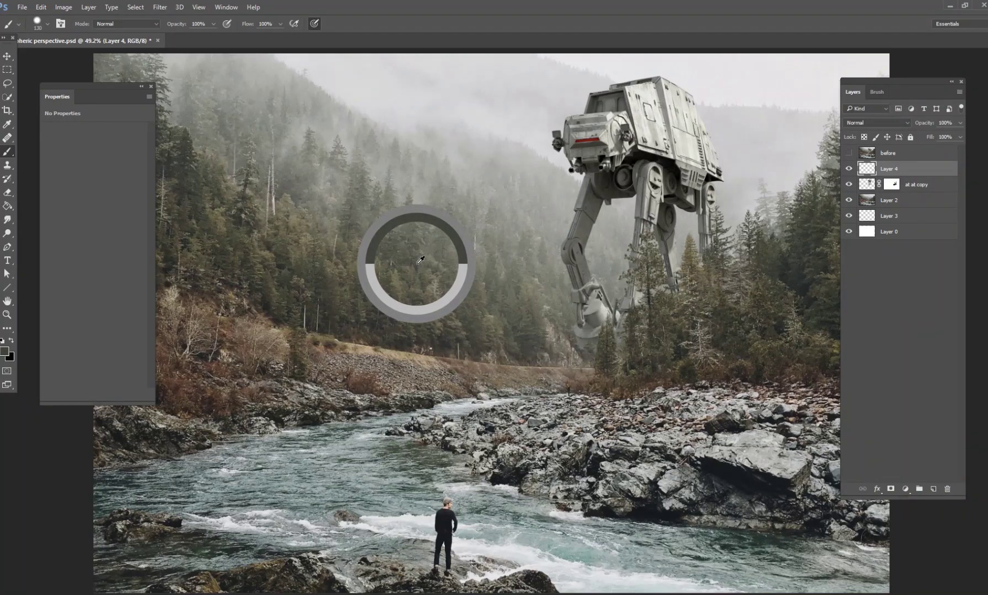
{"action": "left_click_drag", "start_coordinate": [420, 260], "coordinate": [420, 260]}
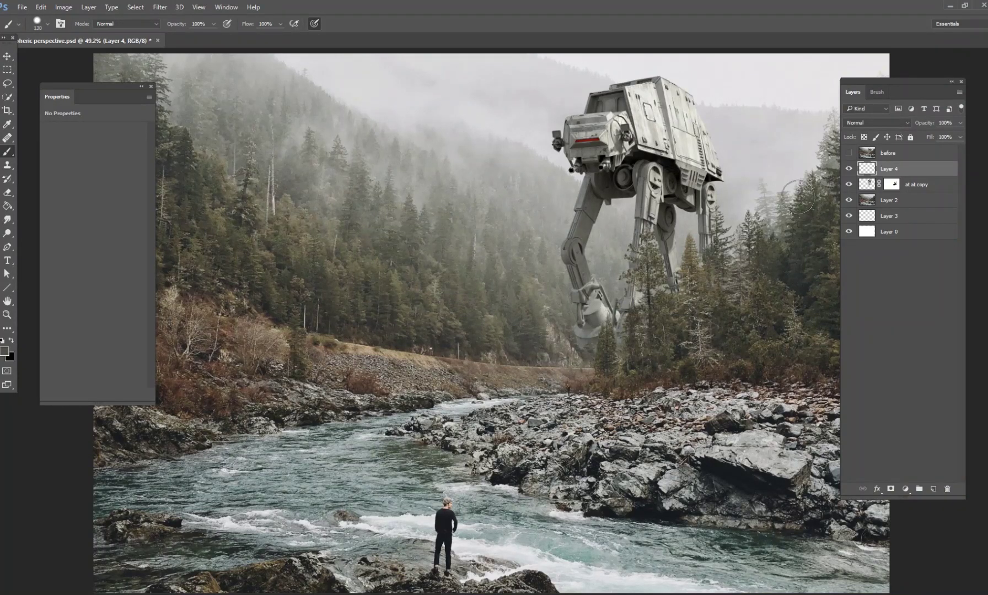
{"action": "mouse_move", "coordinate": [454, 191]}
{"action": "left_mouse_down"}
{"action": "mouse_move", "coordinate": [422, 231]}
{"action": "mouse_move", "coordinate": [452, 138]}
{"action": "mouse_move", "coordinate": [480, 253]}
{"action": "mouse_move", "coordinate": [506, 267]}
{"action": "mouse_move", "coordinate": [426, 228]}
{"action": "mouse_move", "coordinate": [404, 165]}
{"action": "mouse_move", "coordinate": [413, 127]}
{"action": "left_mouse_up"}
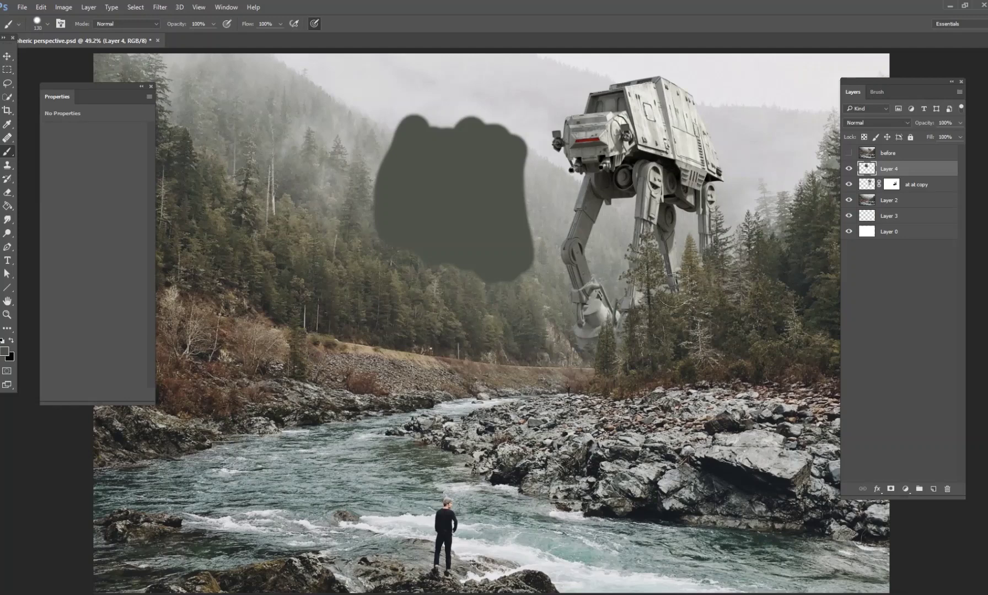
{"action": "left_click", "coordinate": [517, 258]}
{"action": "left_click", "coordinate": [947, 489]}
{"action": "left_click", "coordinate": [934, 489]}
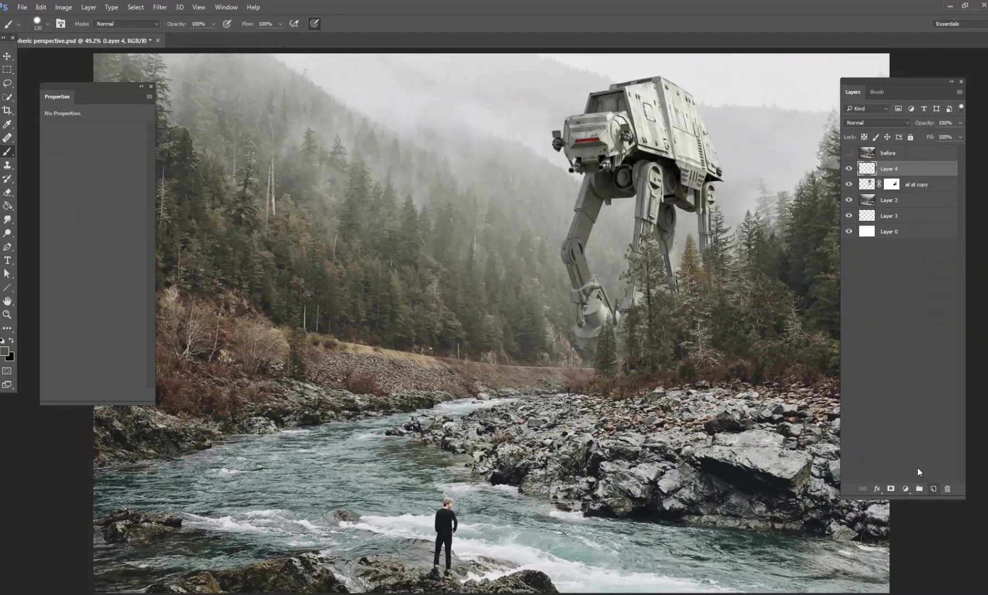
{"action": "mouse_move", "coordinate": [523, 157]}
{"action": "left_mouse_down"}
{"action": "mouse_move", "coordinate": [545, 141]}
{"action": "mouse_move", "coordinate": [550, 172]}
{"action": "mouse_move", "coordinate": [591, 164]}
{"action": "mouse_move", "coordinate": [587, 183]}
{"action": "mouse_move", "coordinate": [618, 186]}
{"action": "mouse_move", "coordinate": [601, 212]}
{"action": "mouse_move", "coordinate": [607, 223]}
{"action": "mouse_move", "coordinate": [595, 226]}
{"action": "mouse_move", "coordinate": [652, 224]}
{"action": "mouse_move", "coordinate": [589, 351]}
{"action": "mouse_move", "coordinate": [734, 219]}
{"action": "mouse_move", "coordinate": [712, 196]}
{"action": "mouse_move", "coordinate": [641, 222]}
{"action": "mouse_move", "coordinate": [684, 189]}
{"action": "mouse_move", "coordinate": [704, 130]}
{"action": "mouse_move", "coordinate": [680, 99]}
{"action": "mouse_move", "coordinate": [699, 120]}
{"action": "left_mouse_up"}
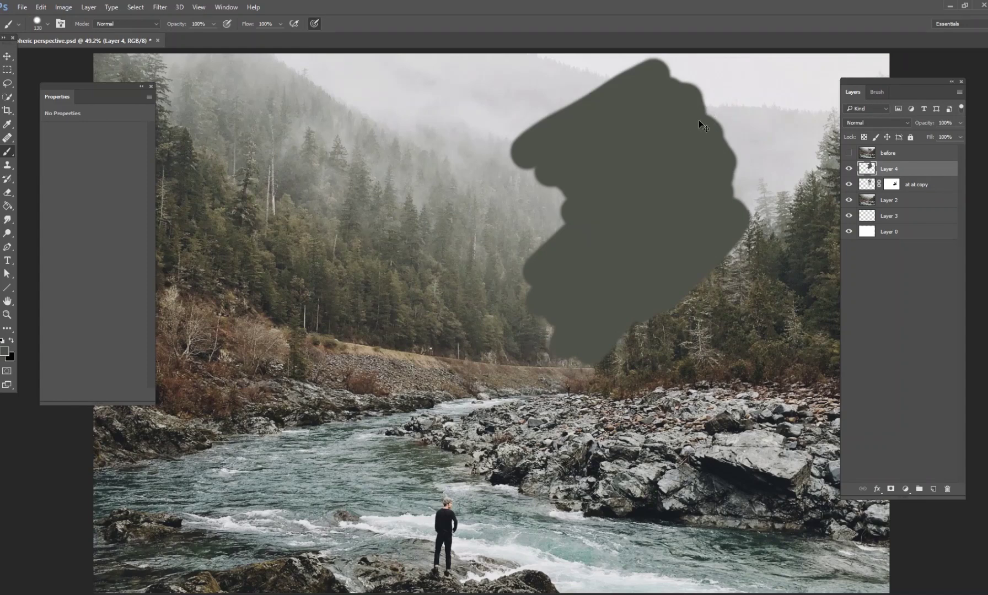
- Clip Layer 4 to the walker in Lighten blend mode, toggling it to compare the haze
{"action": "key", "text": "ctrl+alt+g"}
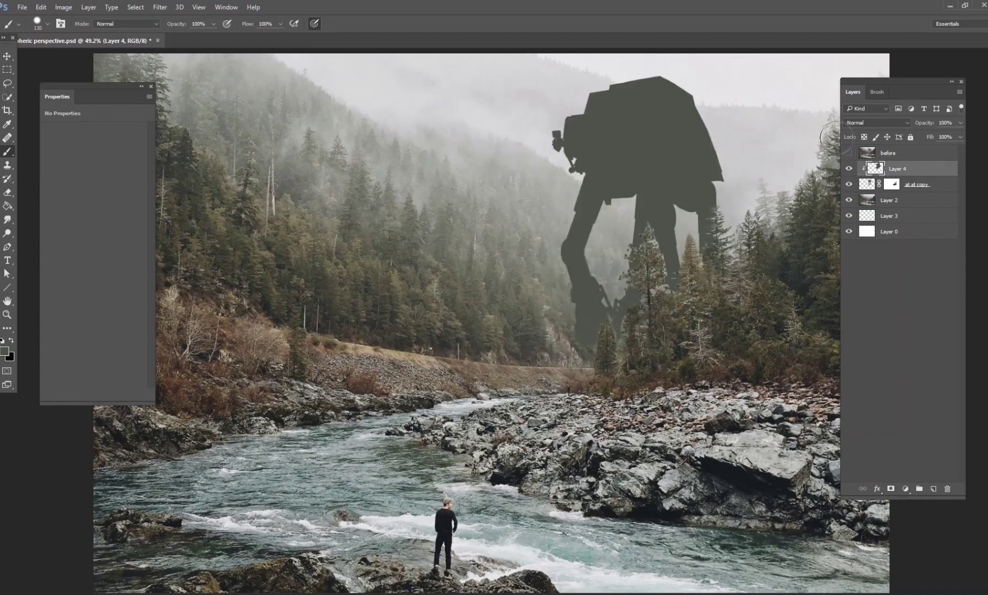
{"action": "left_click", "coordinate": [876, 122]}
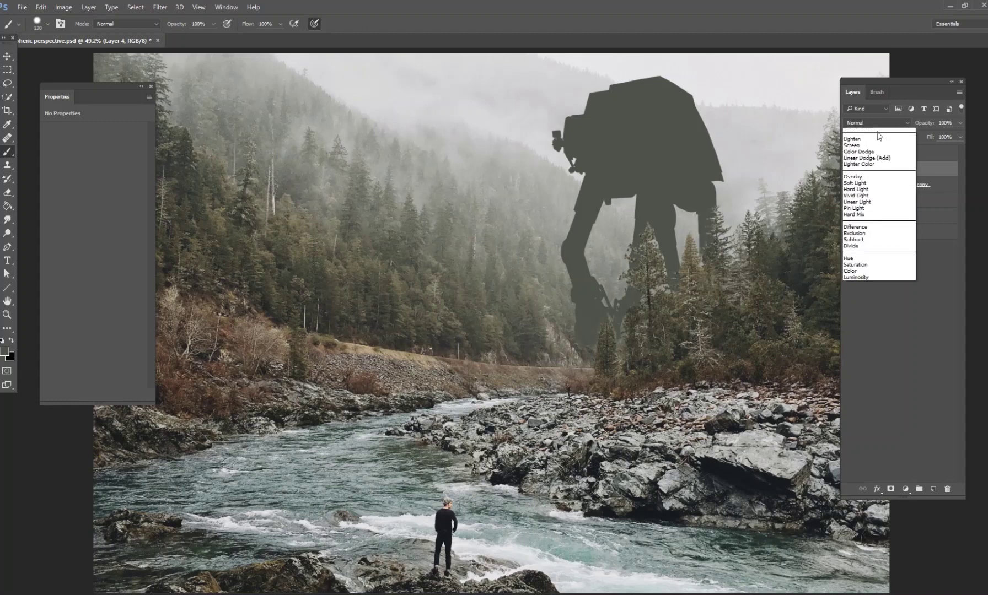
{"action": "left_click", "coordinate": [871, 187]}
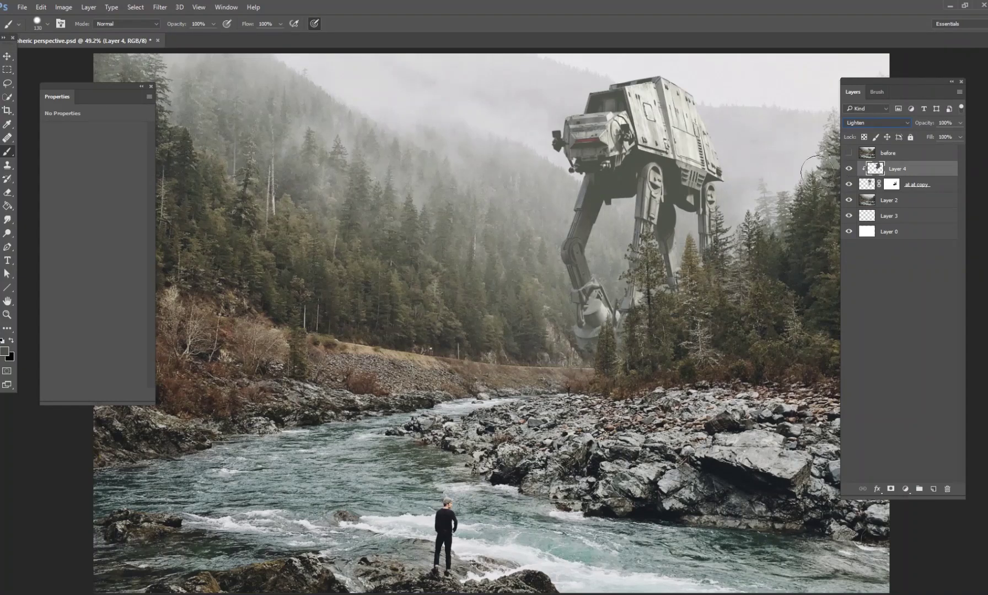
{"action": "left_click", "coordinate": [849, 169]}
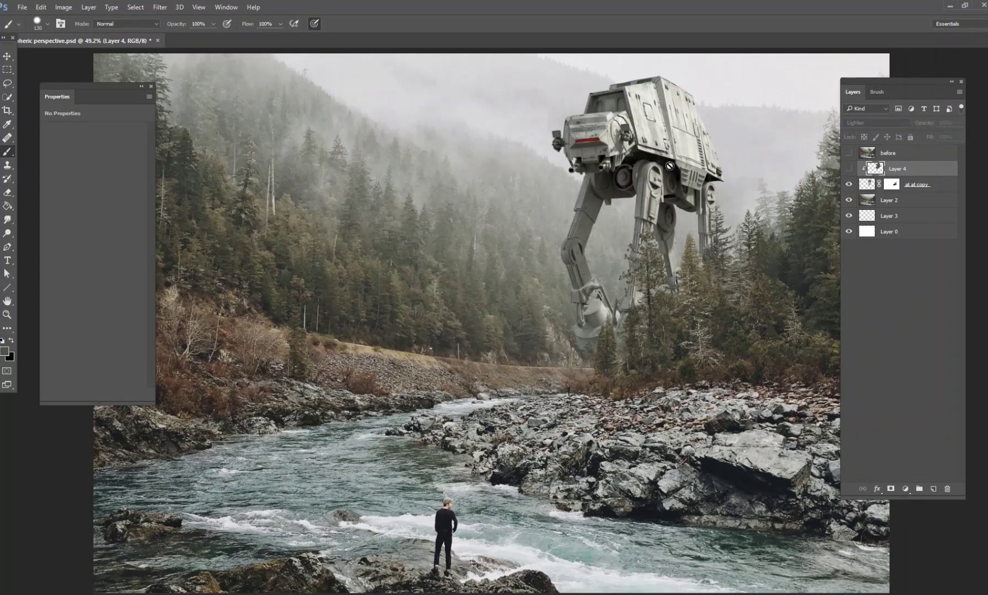
{"action": "left_click", "coordinate": [849, 169]}
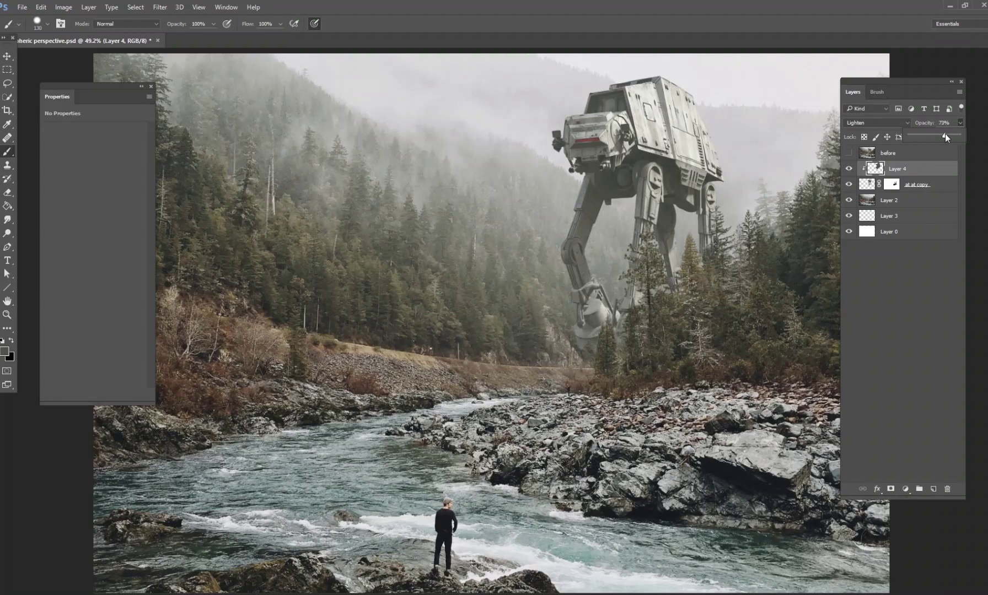
{"action": "left_click", "coordinate": [849, 169]}
{"action": "left_click", "coordinate": [850, 169]}
- On a new Layer 5, paint a sampled light fog grey across the AT-AT
{"action": "left_click", "coordinate": [934, 490]}
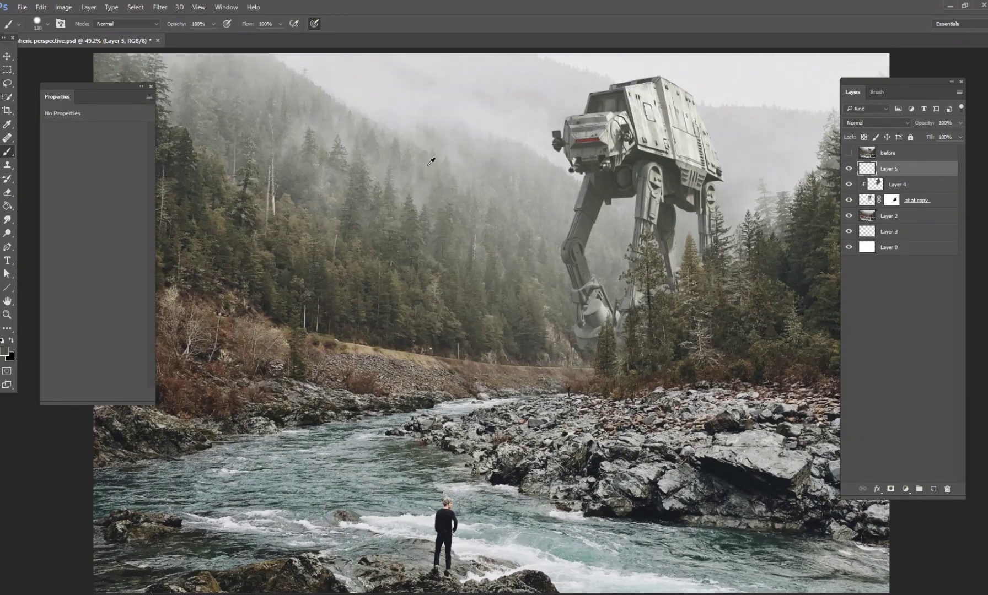
{"action": "left_click", "coordinate": [460, 160], "text": "alt"}
{"action": "mouse_move", "coordinate": [456, 159]}
{"action": "left_mouse_down"}
{"action": "mouse_move", "coordinate": [464, 192]}
{"action": "mouse_move", "coordinate": [461, 157]}
{"action": "left_mouse_up"}
{"action": "mouse_move", "coordinate": [527, 152]}
{"action": "left_mouse_down"}
{"action": "mouse_move", "coordinate": [706, 114]}
{"action": "mouse_move", "coordinate": [577, 248]}
{"action": "mouse_move", "coordinate": [565, 302]}
{"action": "mouse_move", "coordinate": [590, 317]}
{"action": "mouse_move", "coordinate": [665, 280]}
{"action": "mouse_move", "coordinate": [697, 245]}
{"action": "mouse_move", "coordinate": [650, 252]}
{"action": "mouse_move", "coordinate": [714, 173]}
{"action": "mouse_move", "coordinate": [676, 105]}
{"action": "mouse_move", "coordinate": [575, 113]}
{"action": "mouse_move", "coordinate": [672, 83]}
{"action": "mouse_move", "coordinate": [700, 155]}
{"action": "left_mouse_up"}
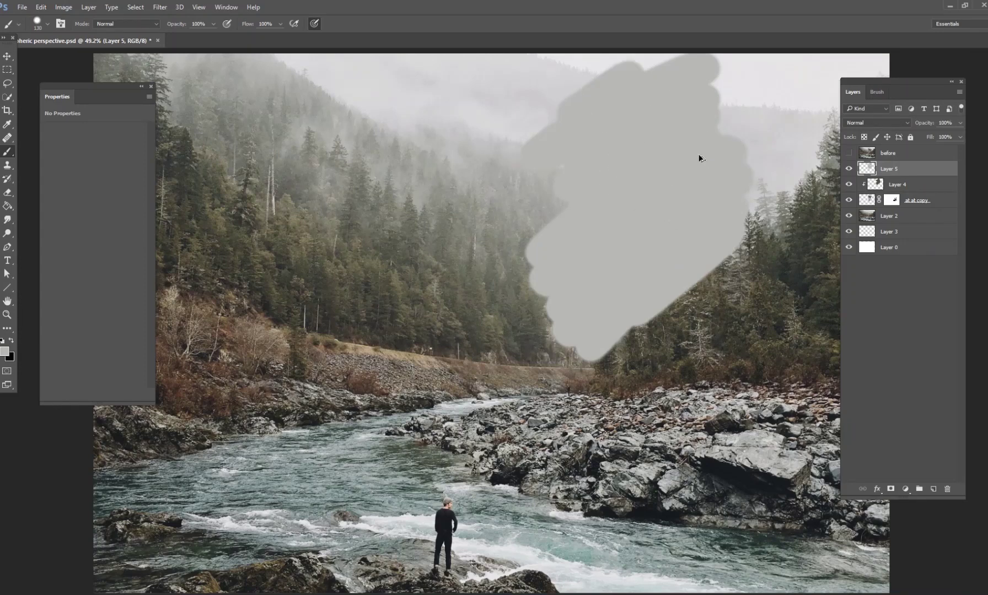
- Clip Layer 5 to the AT-AT in Darken mode at 70% opacity, then hide the walker
{"action": "key", "text": "ctrl+alt+g"}
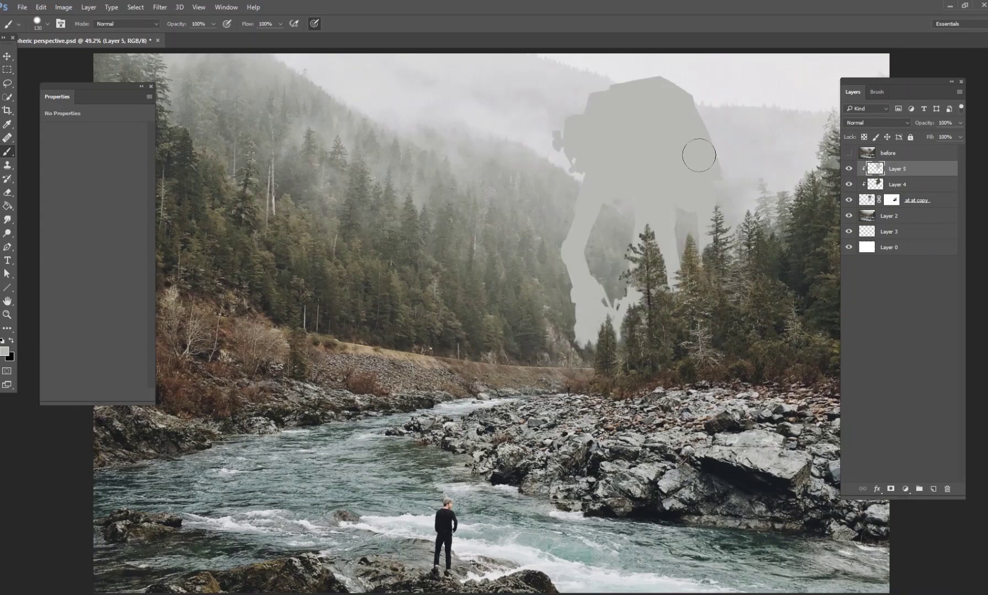
{"action": "left_click", "coordinate": [861, 122]}
{"action": "left_click", "coordinate": [861, 151]}
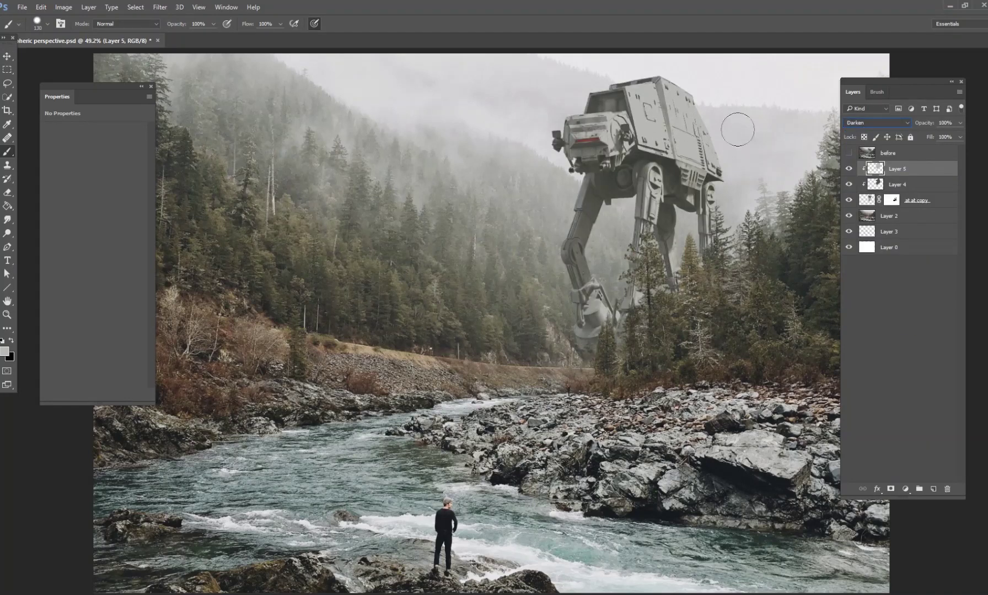
{"action": "left_click", "coordinate": [849, 169]}
{"action": "left_click", "coordinate": [849, 168]}
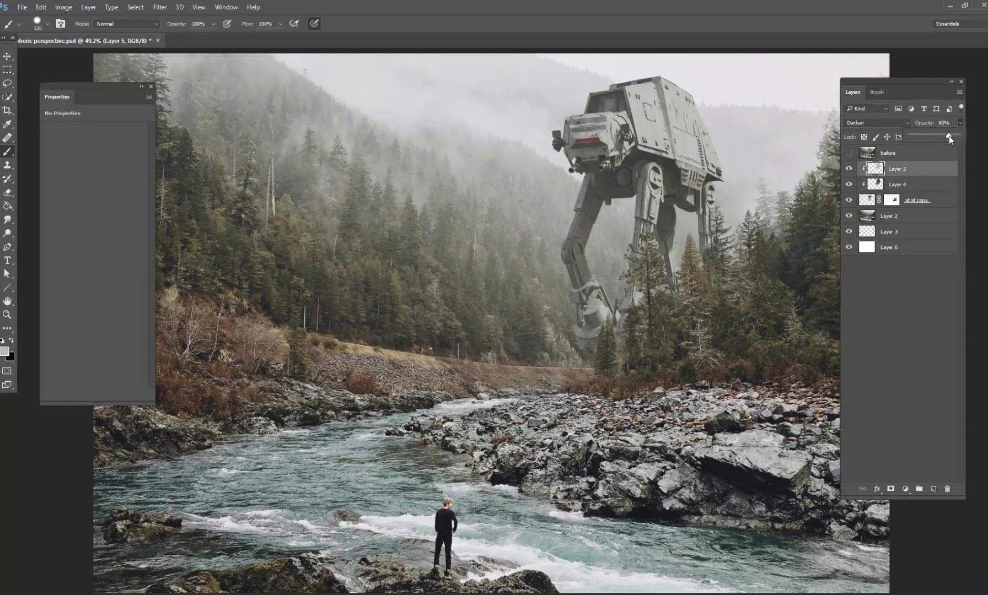
{"action": "left_click_drag", "start_coordinate": [945, 135], "coordinate": [943, 134]}
{"action": "left_click", "coordinate": [849, 200]}
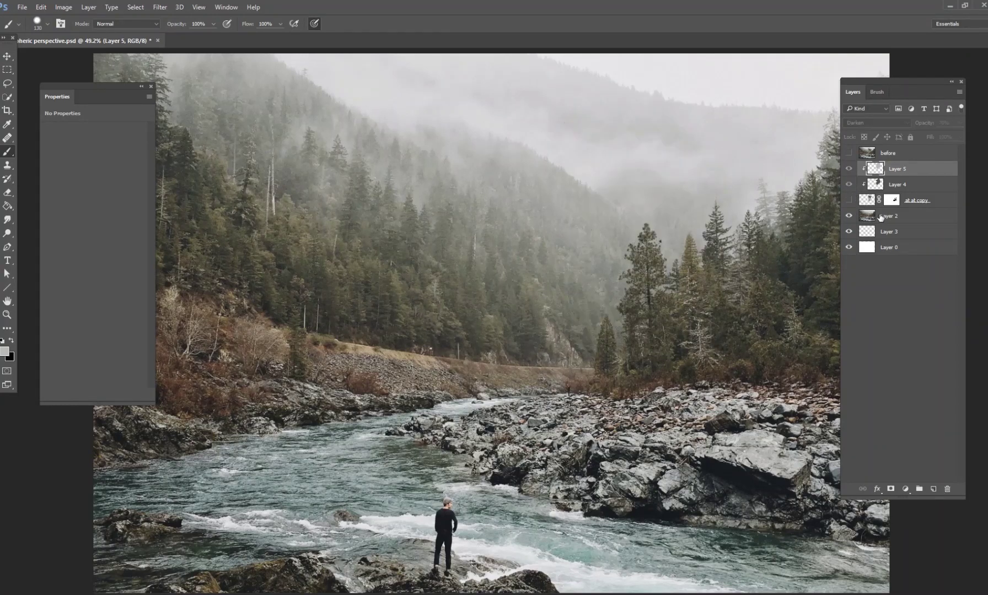
- Copy a rectangular patch of fog from Layer 2 onto a new Layer 6 and nudge it
{"action": "left_click", "coordinate": [904, 216]}
{"action": "key", "text": "m"}
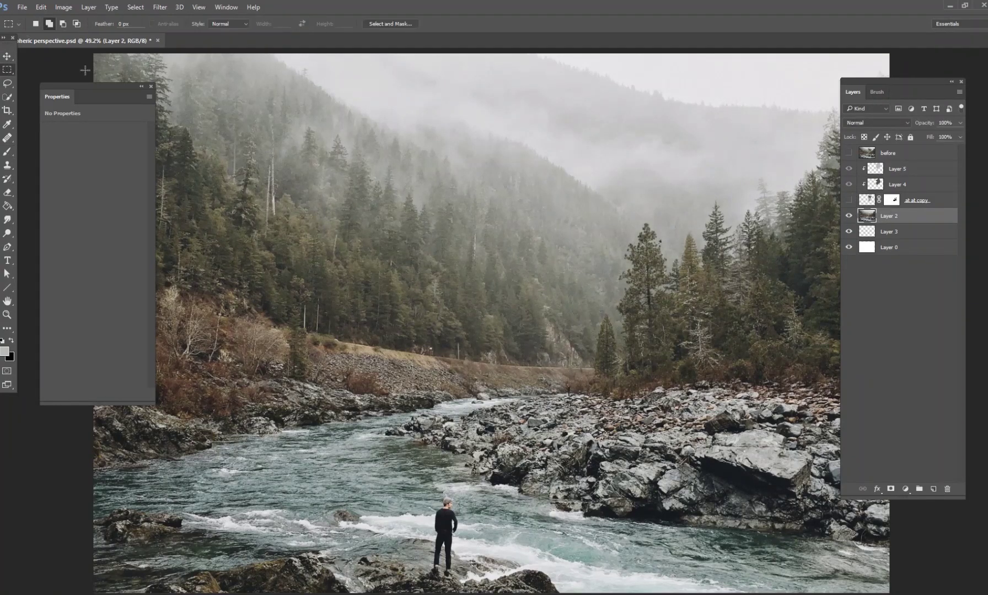
{"action": "left_click_drag", "start_coordinate": [369, 55], "coordinate": [828, 396]}
{"action": "key", "text": "ctrl+j"}
{"action": "key", "text": "v"}
{"action": "mouse_move", "coordinate": [678, 254]}
{"action": "left_mouse_down"}
{"action": "mouse_move", "coordinate": [639, 404]}
{"action": "mouse_move", "coordinate": [557, 350]}
{"action": "mouse_move", "coordinate": [630, 263]}
{"action": "mouse_move", "coordinate": [678, 254]}
{"action": "left_mouse_up"}
- Move Layer 6 above Layer 5, clip it to the AT-AT, shift the walker left, and fade it to 10%
{"action": "left_click", "coordinate": [849, 200]}
{"action": "left_click_drag", "start_coordinate": [890, 216], "coordinate": [885, 166]}
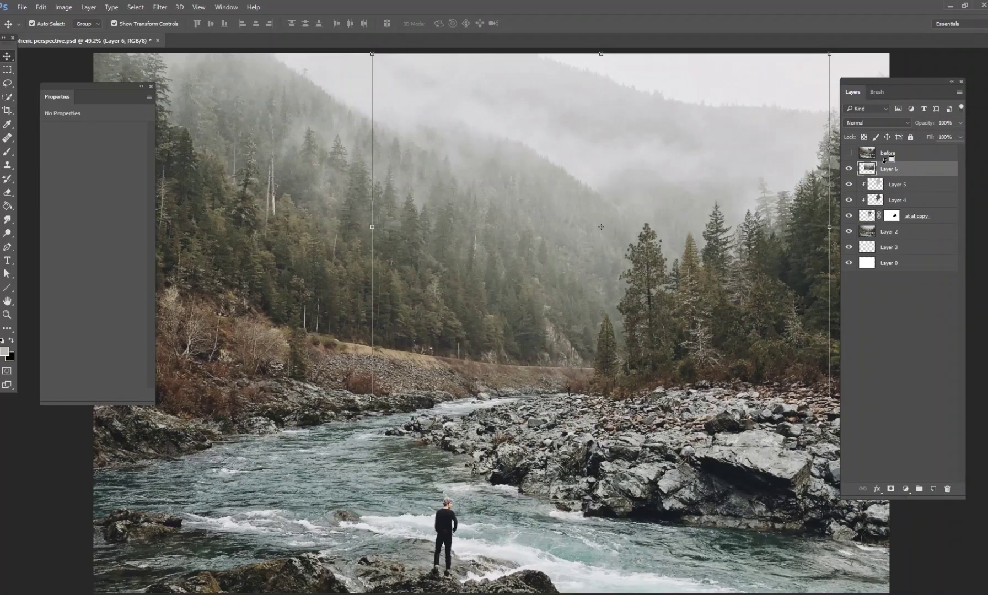
{"action": "left_click", "coordinate": [885, 160], "text": "alt"}
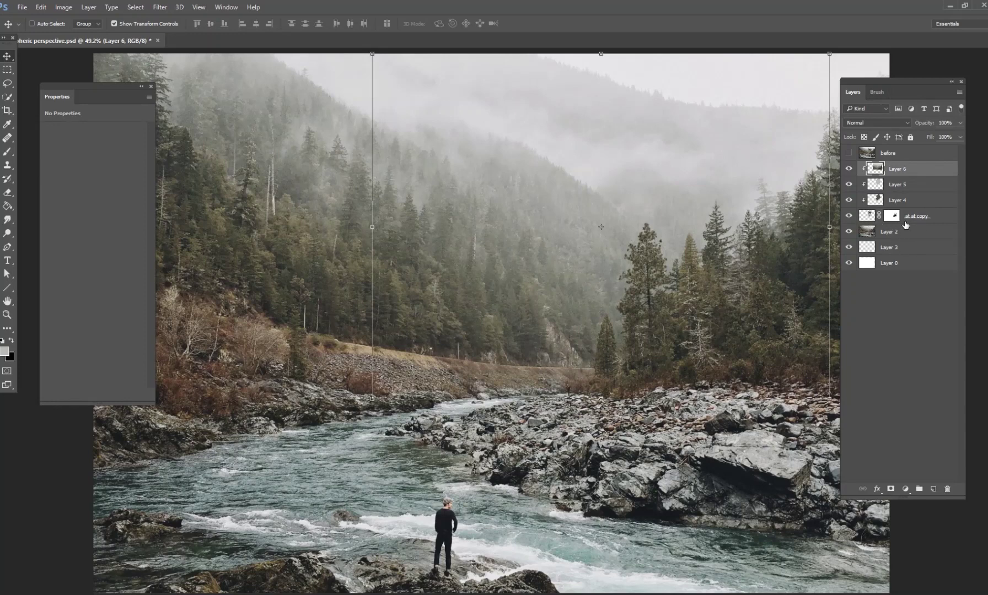
{"action": "left_click", "coordinate": [899, 223], "text": "shift"}
{"action": "left_click_drag", "start_coordinate": [674, 221], "coordinate": [431, 238]}
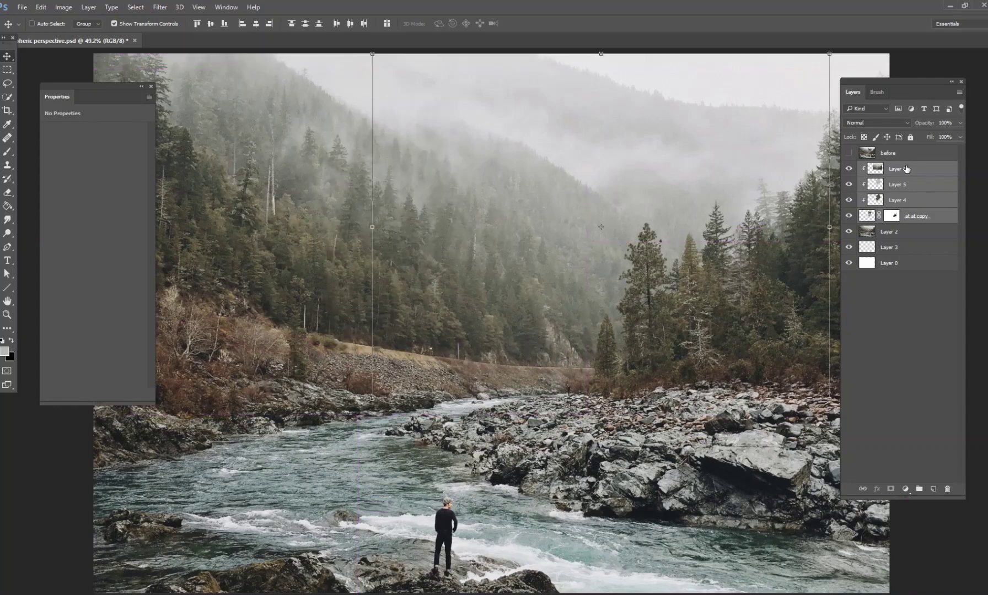
{"action": "left_click", "coordinate": [921, 173]}
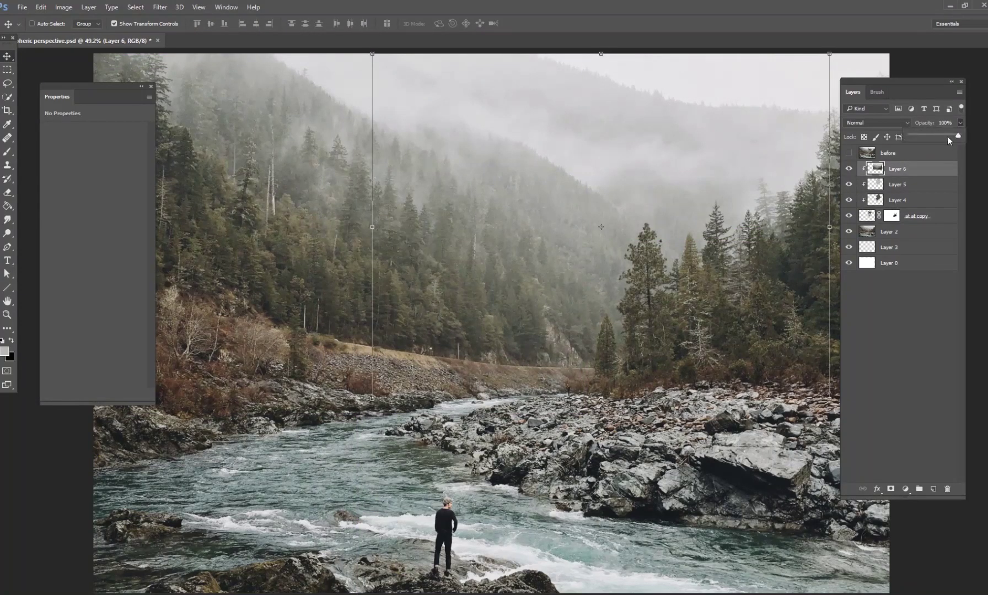
{"action": "left_click_drag", "start_coordinate": [924, 136], "coordinate": [921, 136]}
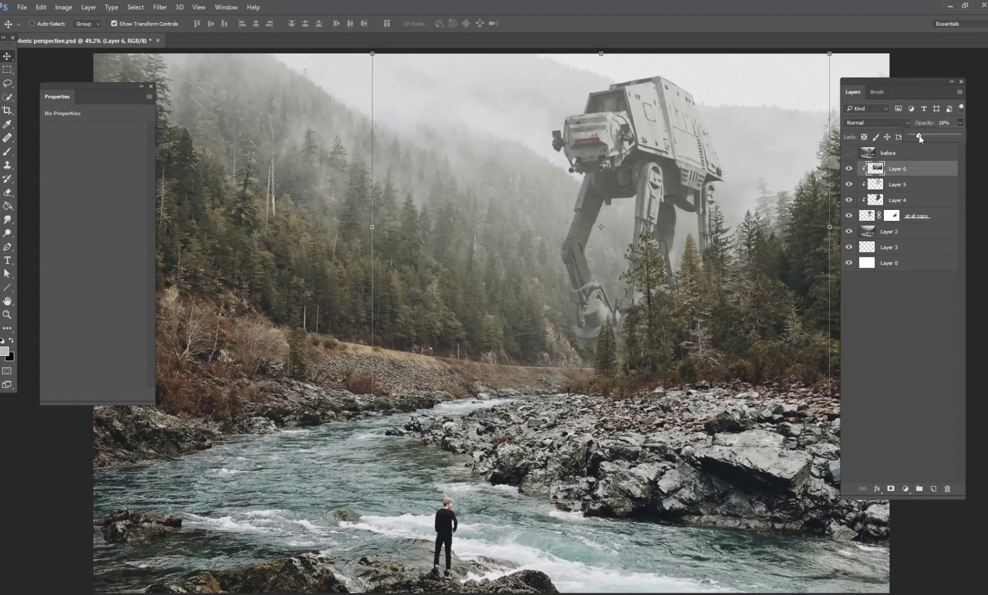
{"action": "left_click", "coordinate": [899, 259]}
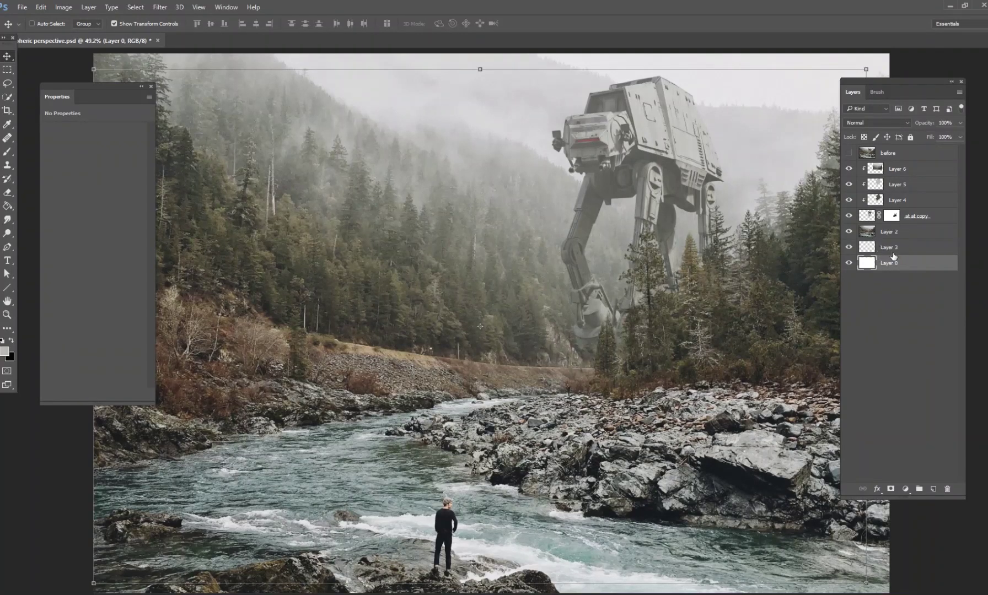
{"action": "left_click", "coordinate": [888, 247]}
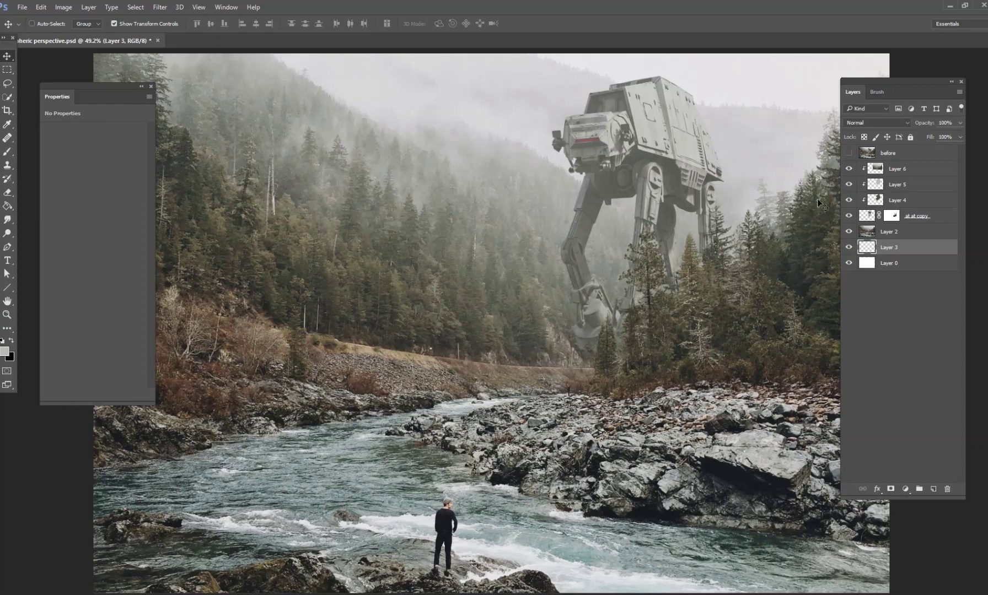
{"action": "left_click_drag", "start_coordinate": [849, 169], "coordinate": [849, 200]}
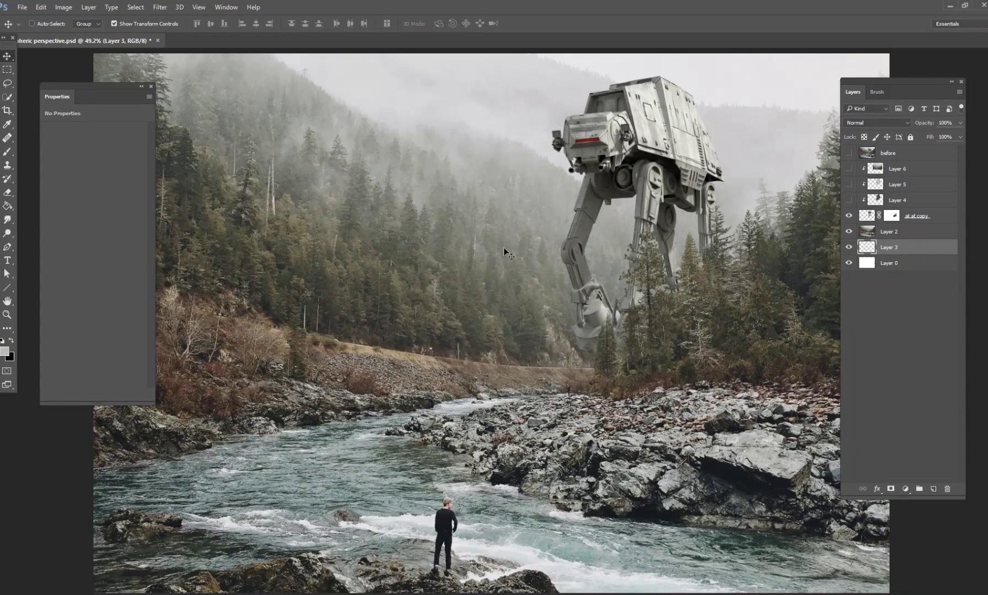
{"action": "left_click", "coordinate": [849, 200]}
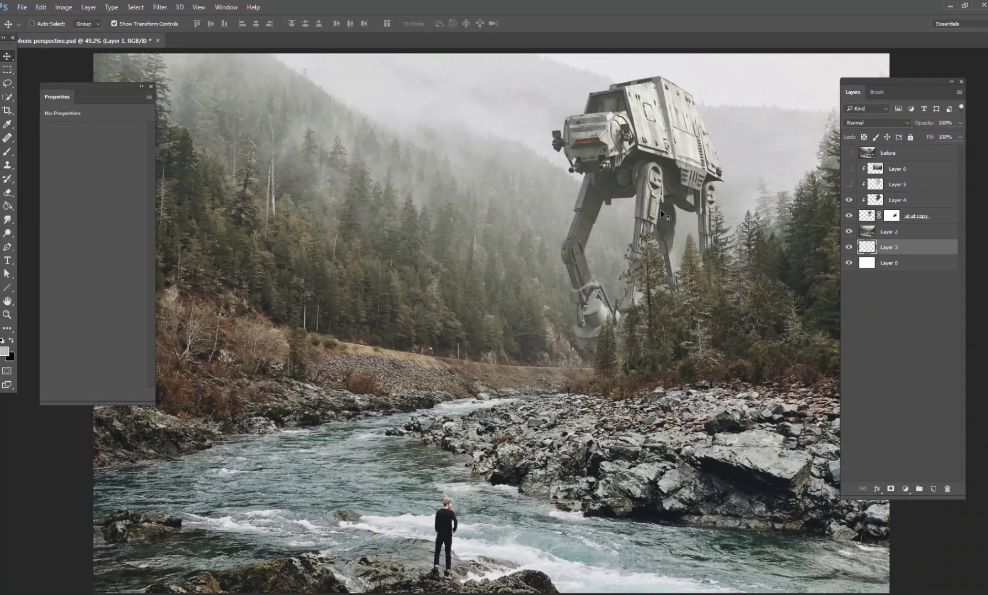
{"action": "left_click", "coordinate": [899, 185]}
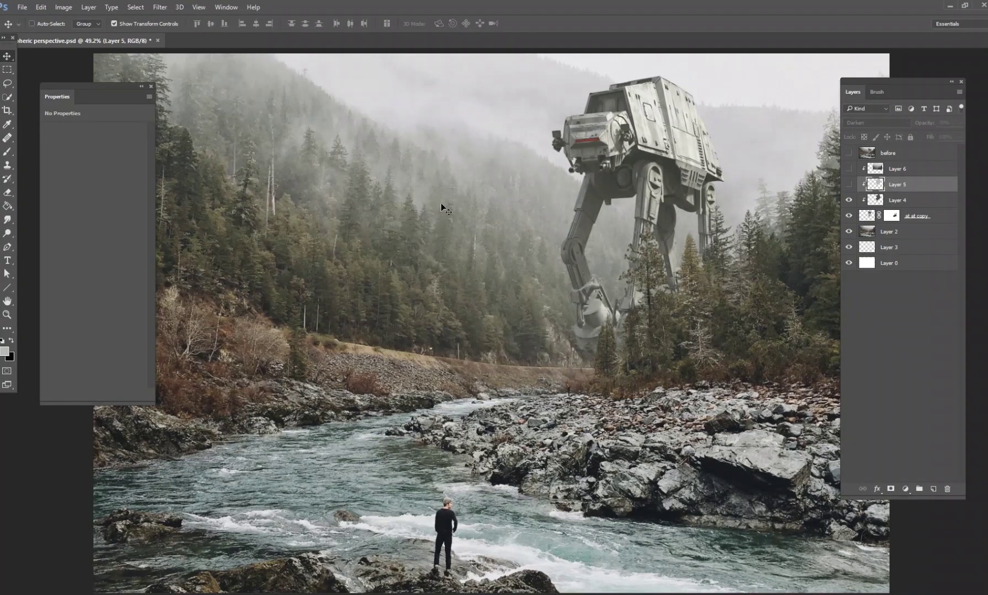
{"action": "left_click", "coordinate": [849, 184]}
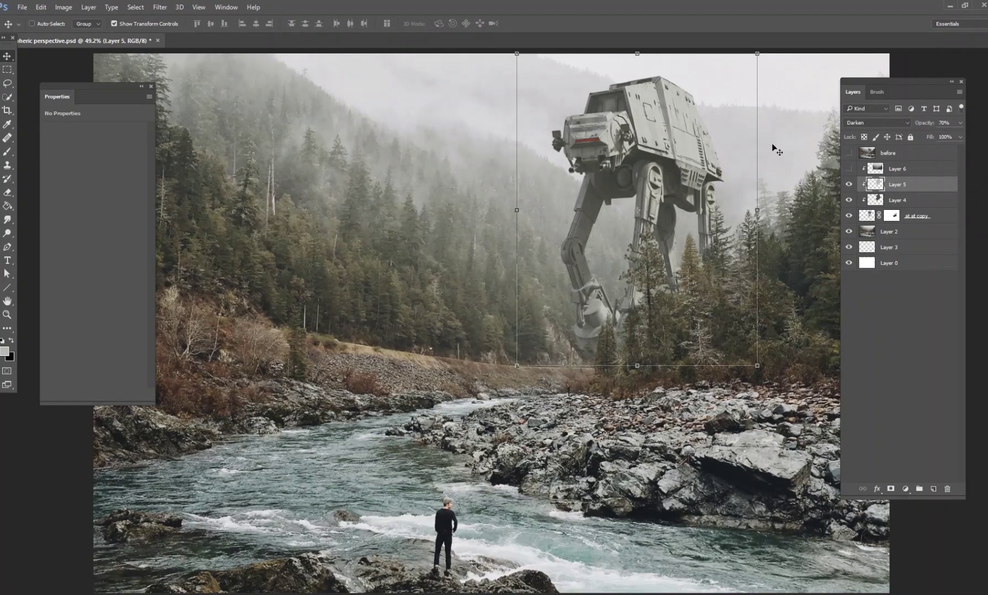
{"action": "left_click", "coordinate": [874, 235]}
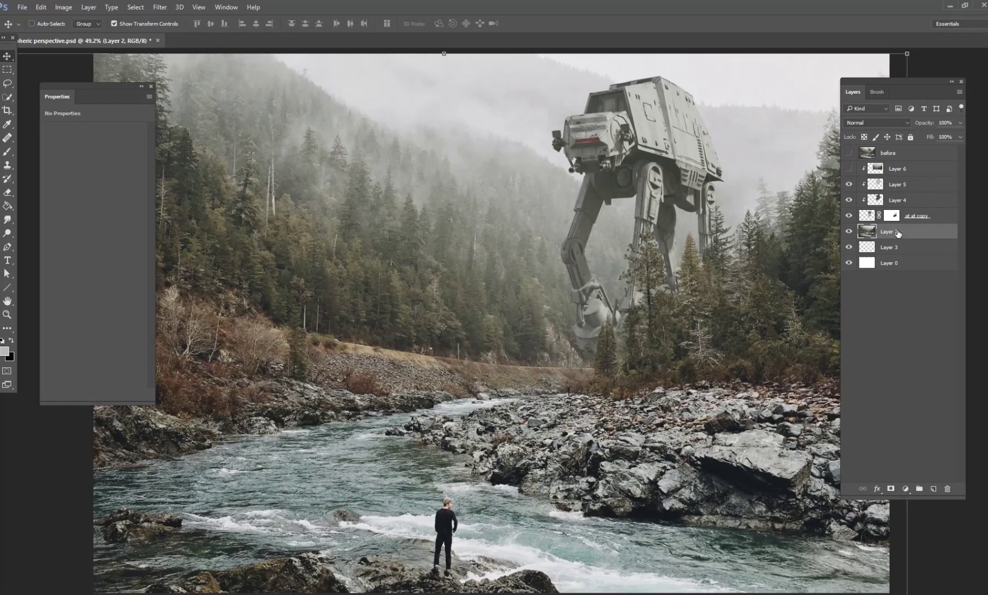
{"action": "left_click", "coordinate": [849, 168]}
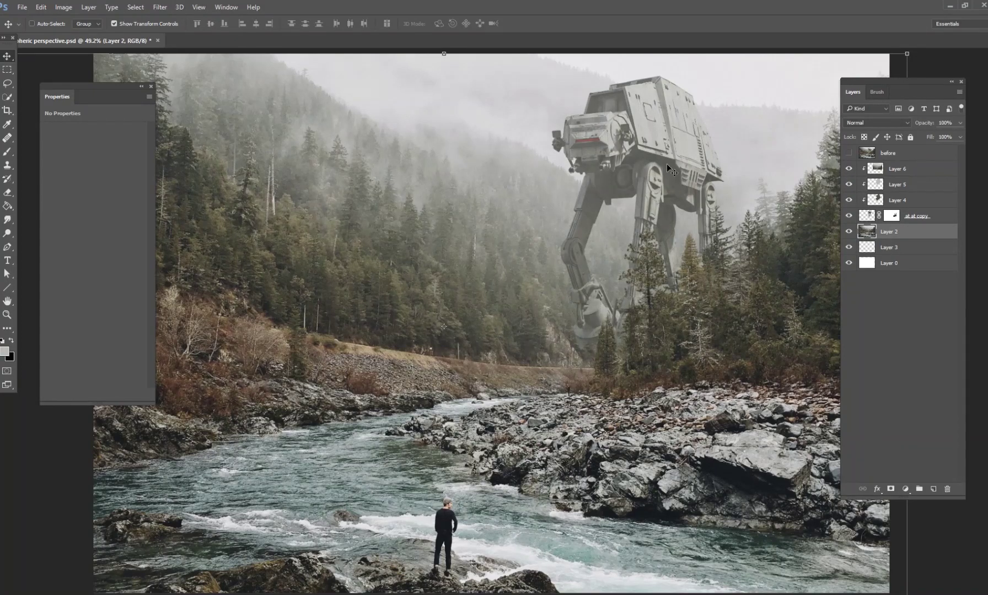
- Raise Layer 6's fog opacity to 21% and soften it with a Gaussian Blur
{"action": "left_click", "coordinate": [899, 168]}
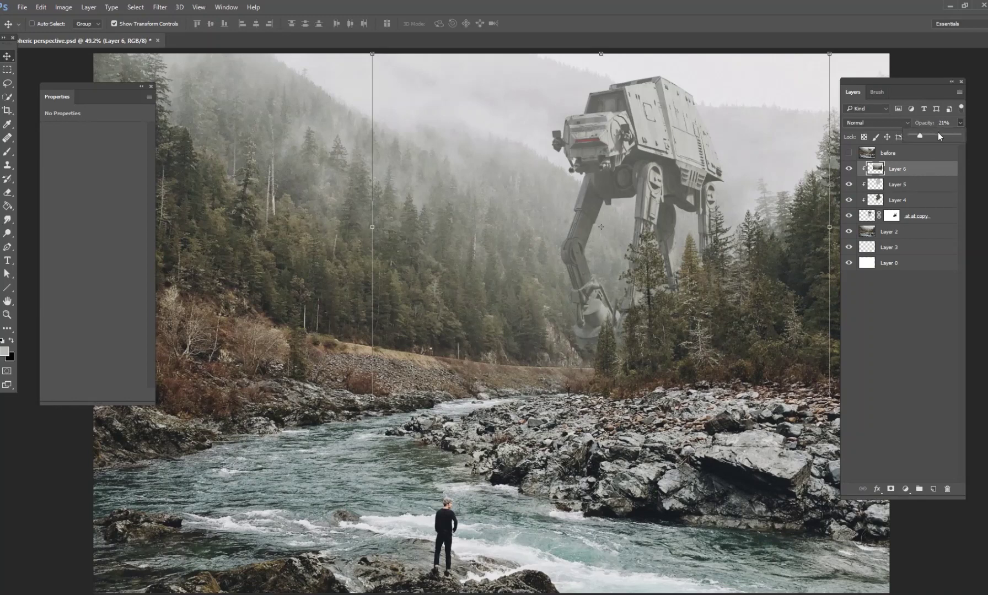
{"action": "left_click_drag", "start_coordinate": [964, 142], "coordinate": [920, 137]}
{"action": "left_click", "coordinate": [160, 7]}
{"action": "mouse_move", "coordinate": [221, 117]}
{"action": "left_click", "coordinate": [325, 162]}
{"action": "left_click", "coordinate": [362, 211]}
{"action": "key", "text": "v"}
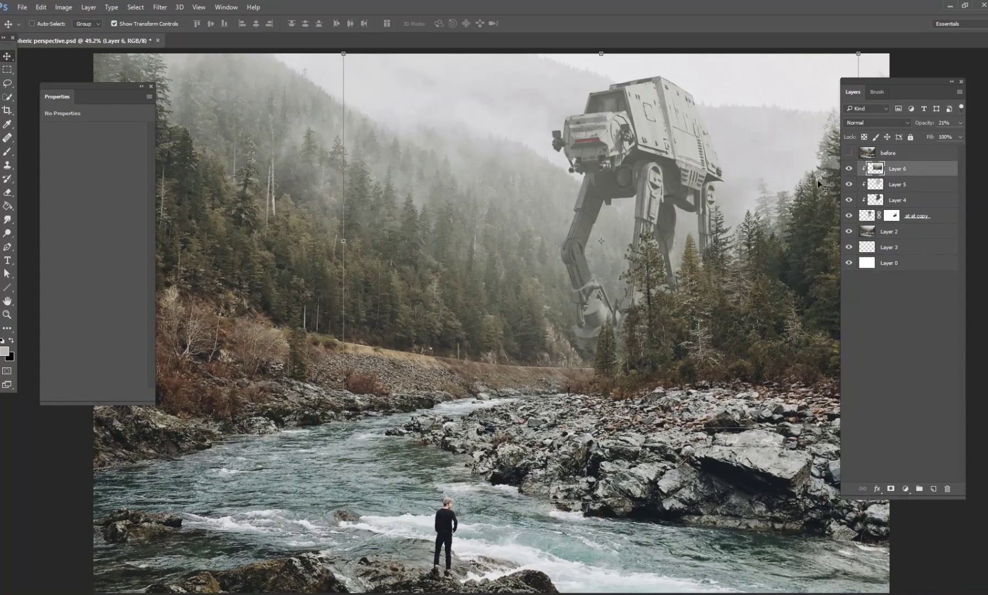
- Toggle the unhazed 'before' layer on and off to compare the result
{"action": "left_click", "coordinate": [889, 265]}
{"action": "left_click", "coordinate": [849, 152]}
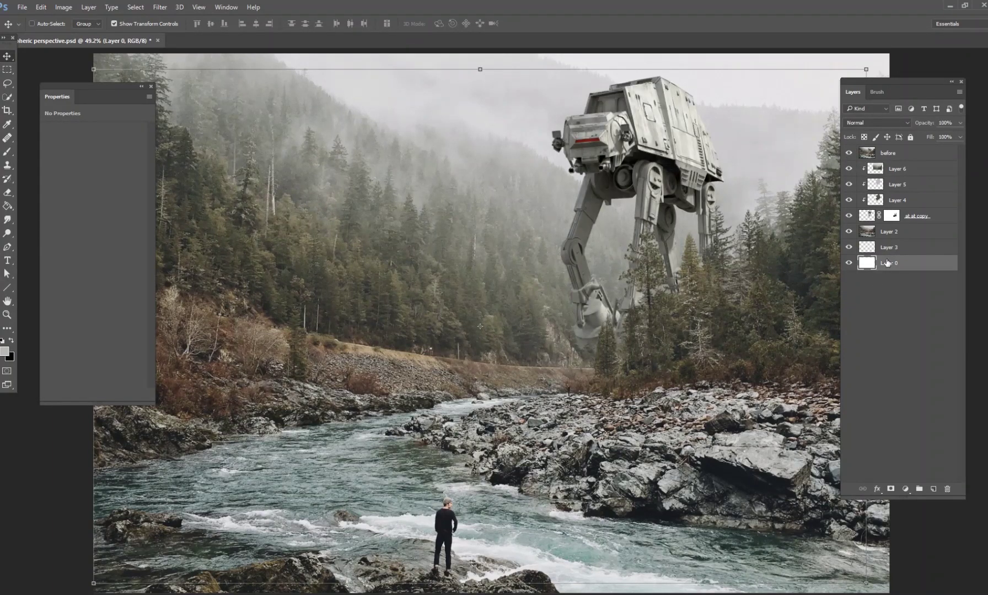
{"action": "left_click", "coordinate": [892, 249]}
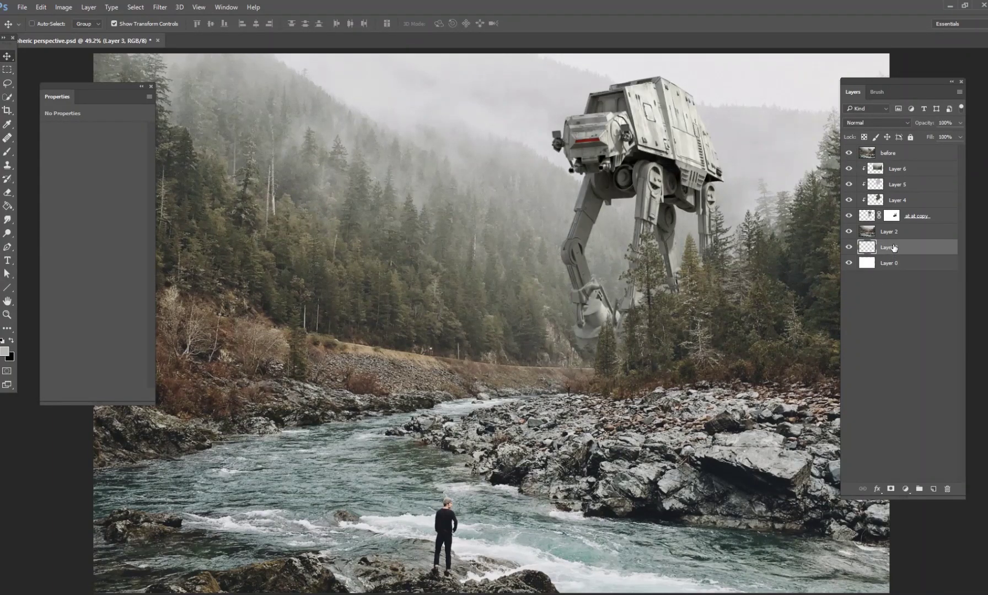
{"action": "left_click", "coordinate": [850, 155]}
{"action": "left_click", "coordinate": [849, 155]}
{"action": "left_click", "coordinate": [849, 154]}
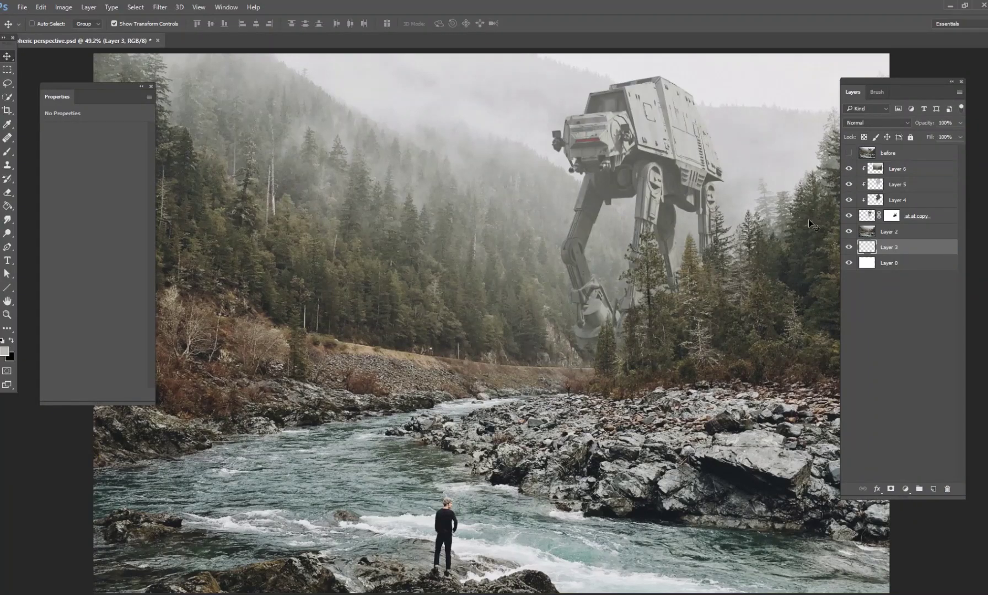